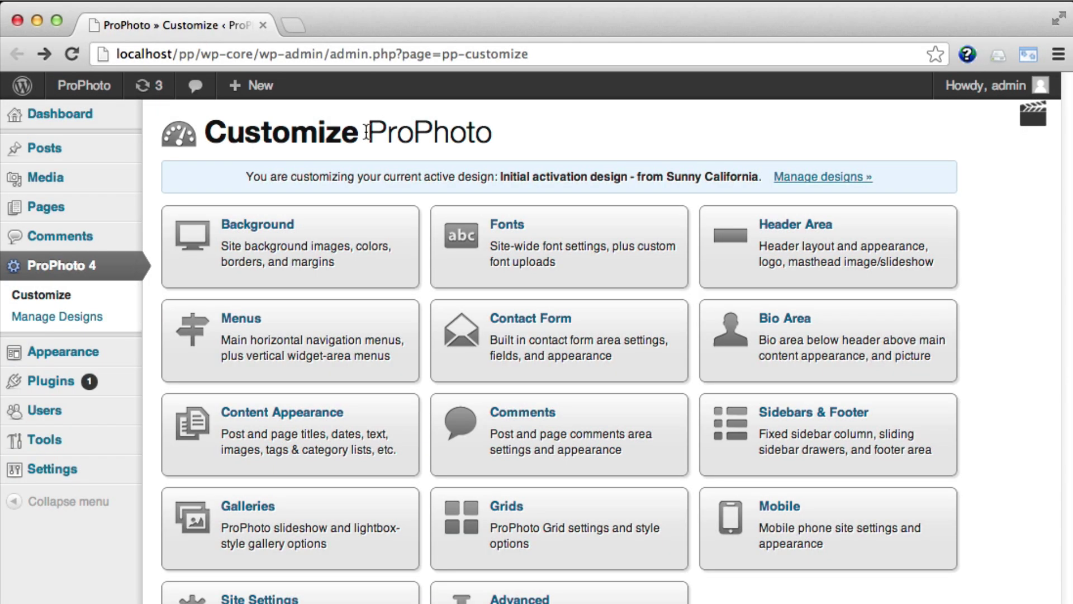
# Step: Create a new page titled 'Blog' with no content and publish it
pyautogui.moveTo(84, 210)
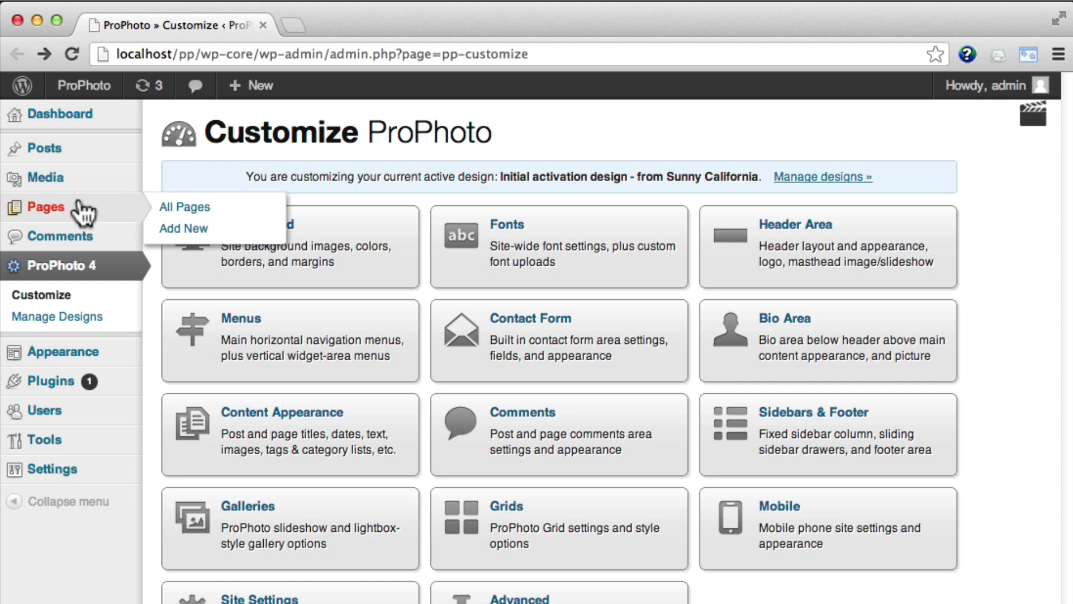
pyautogui.click(178, 229)
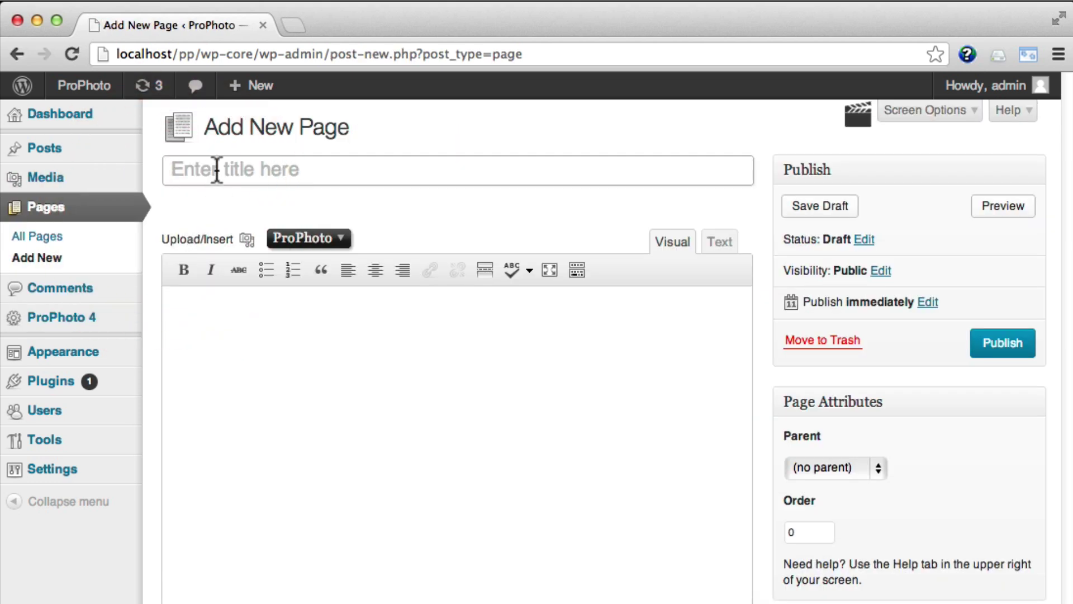
pyautogui.write('Blo')
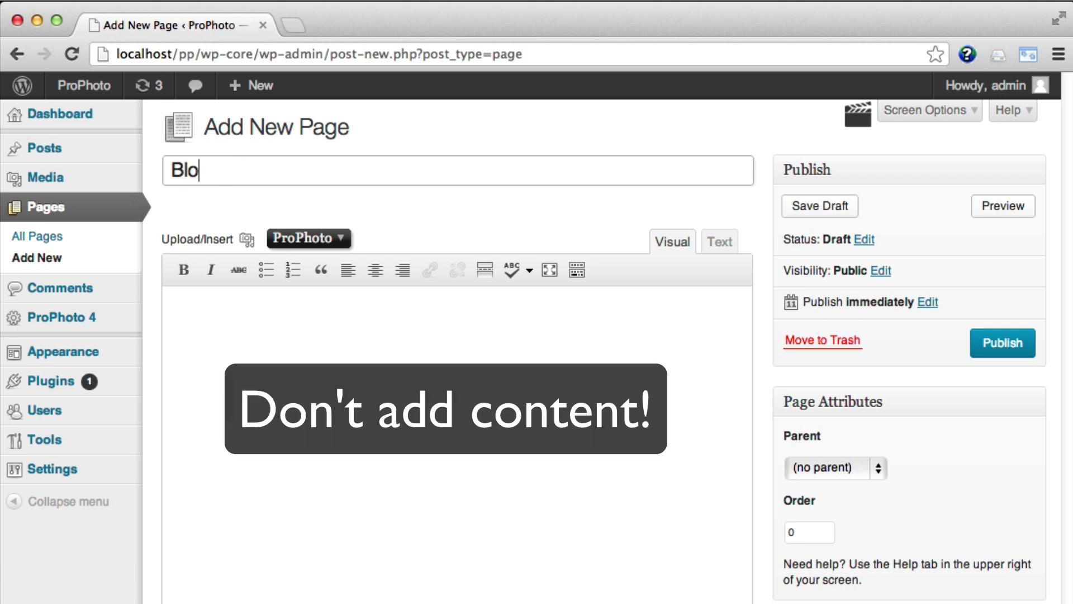
pyautogui.write('g')
pyautogui.click(989, 347)
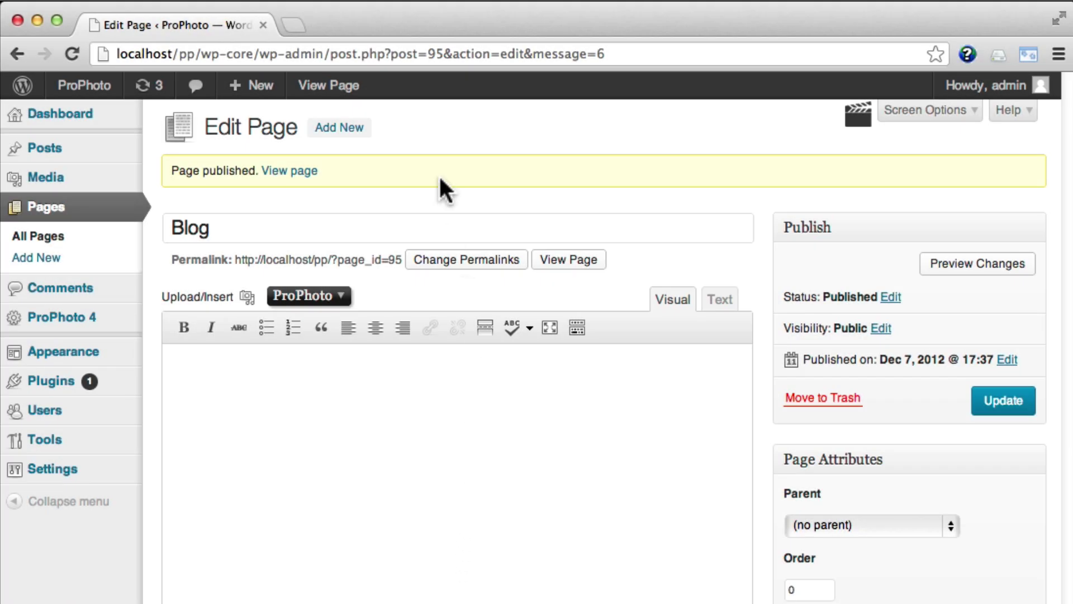
# Step: Start a new page titled 'Home' and set up a galleries grid shown as in-page slideshows
pyautogui.click(335, 126)
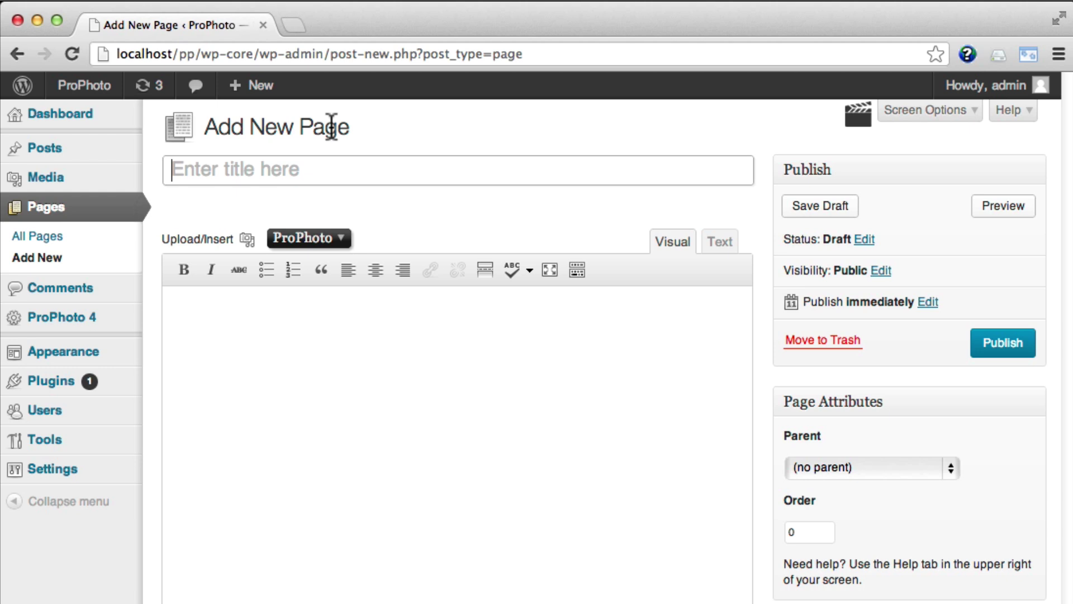
pyautogui.write('Home')
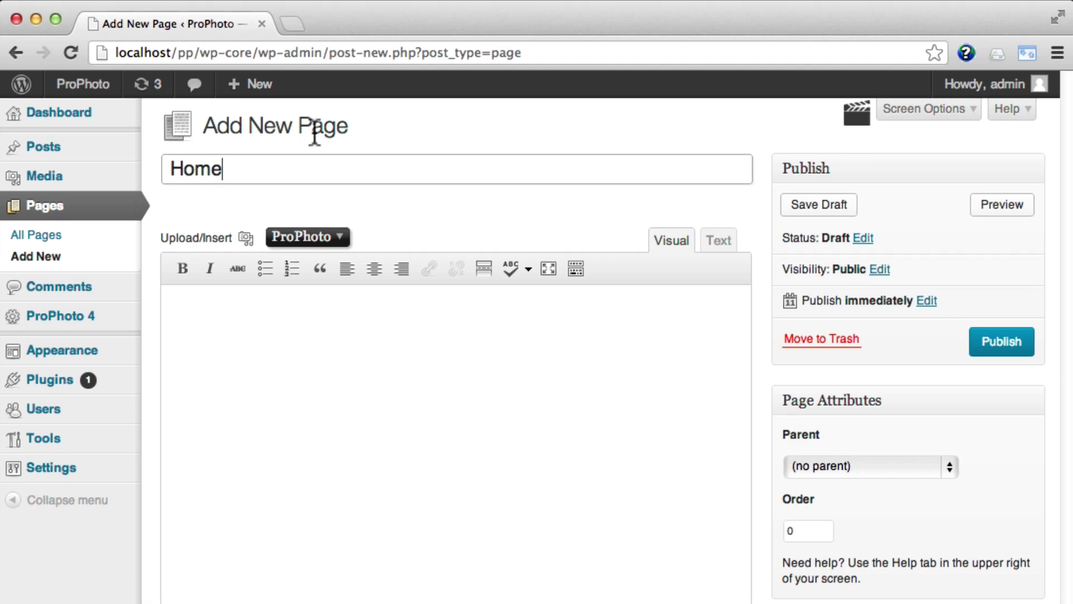
pyautogui.click(339, 238)
pyautogui.click(344, 309)
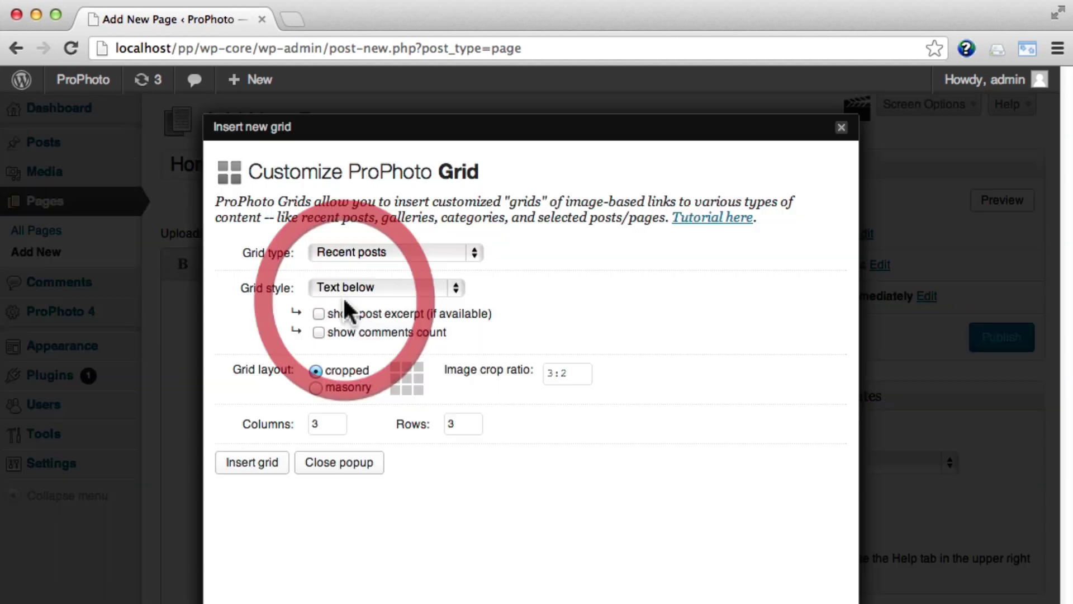
pyautogui.click(371, 137)
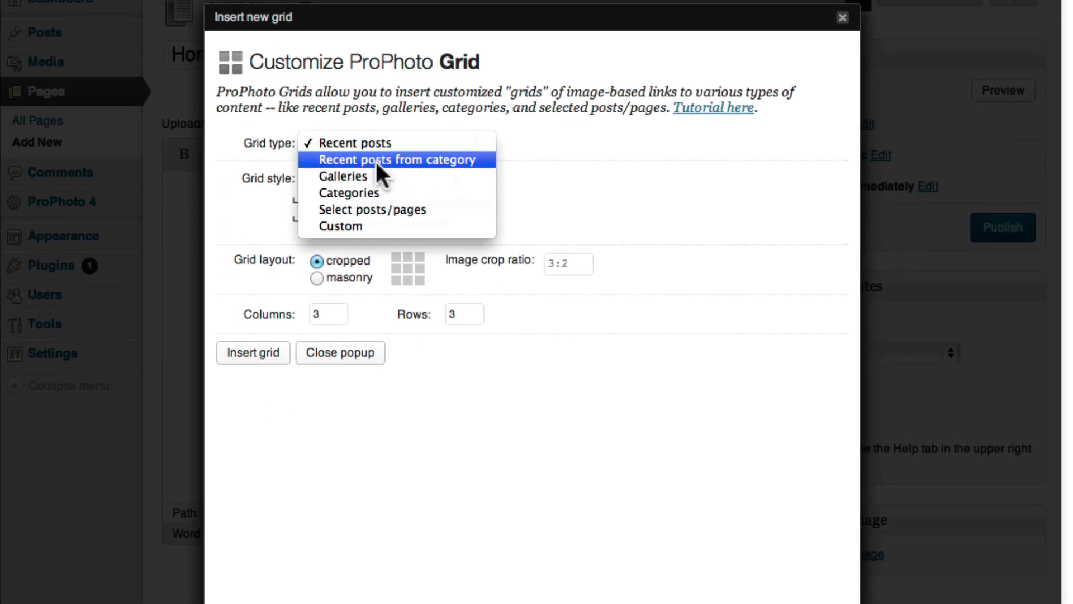
pyautogui.click(442, 176)
pyautogui.click(448, 171)
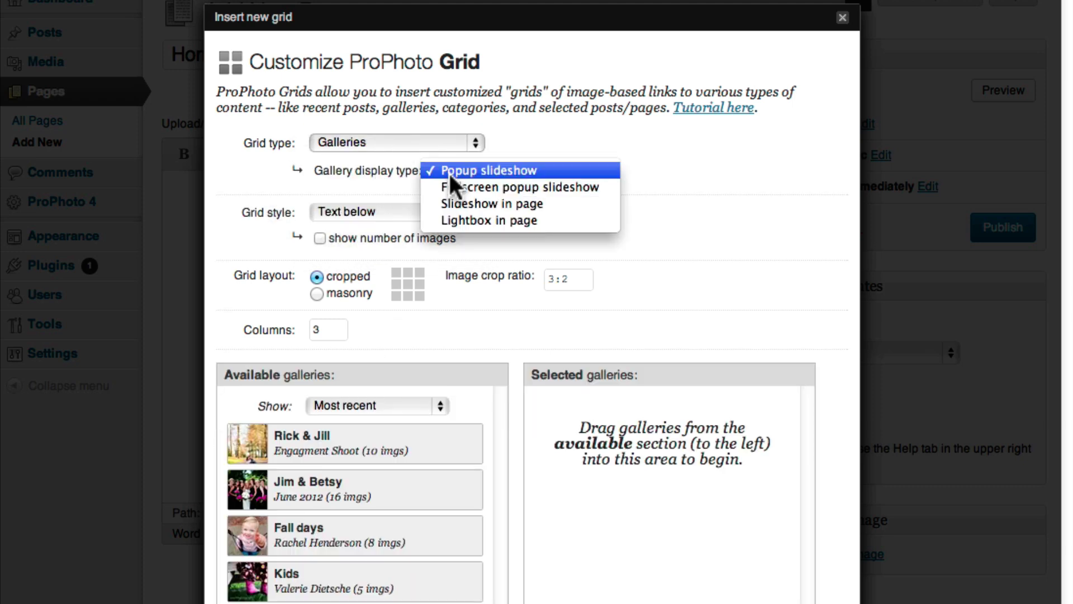
# Step: Add the Rick & Jill, Jim & Betsy and Fall days galleries, insert the grid and publish
pyautogui.click(464, 199)
pyautogui.click(411, 435)
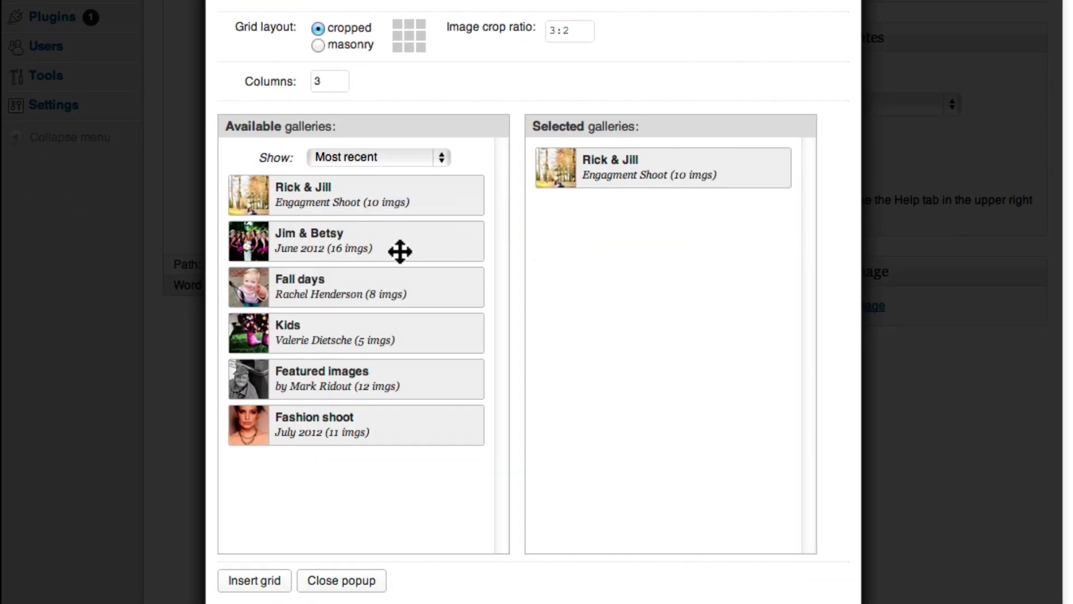
pyautogui.click(399, 497)
pyautogui.click(476, 528)
pyautogui.click(254, 580)
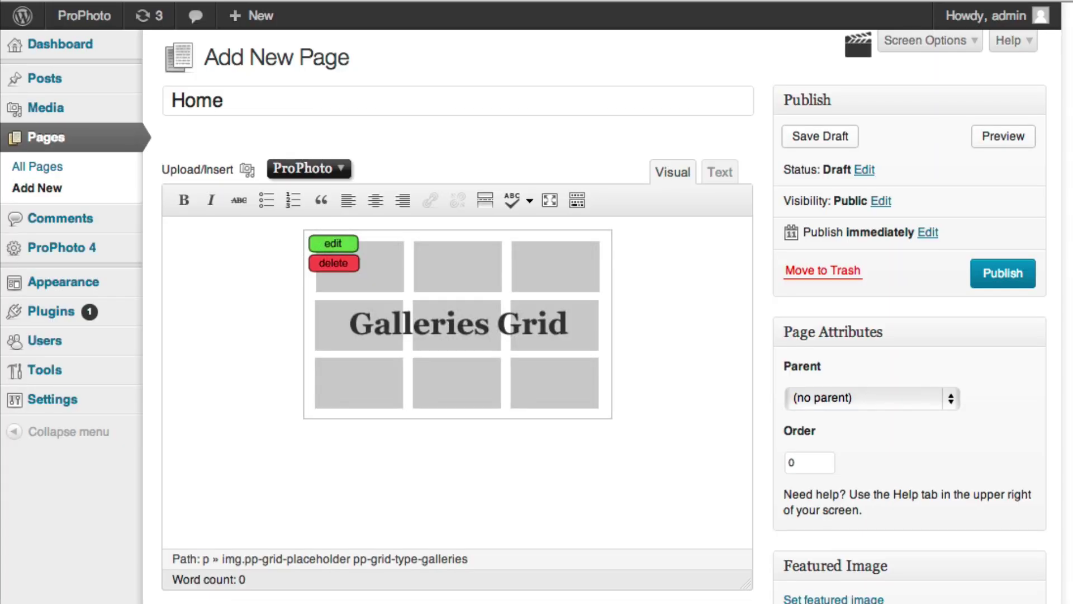
pyautogui.click(992, 275)
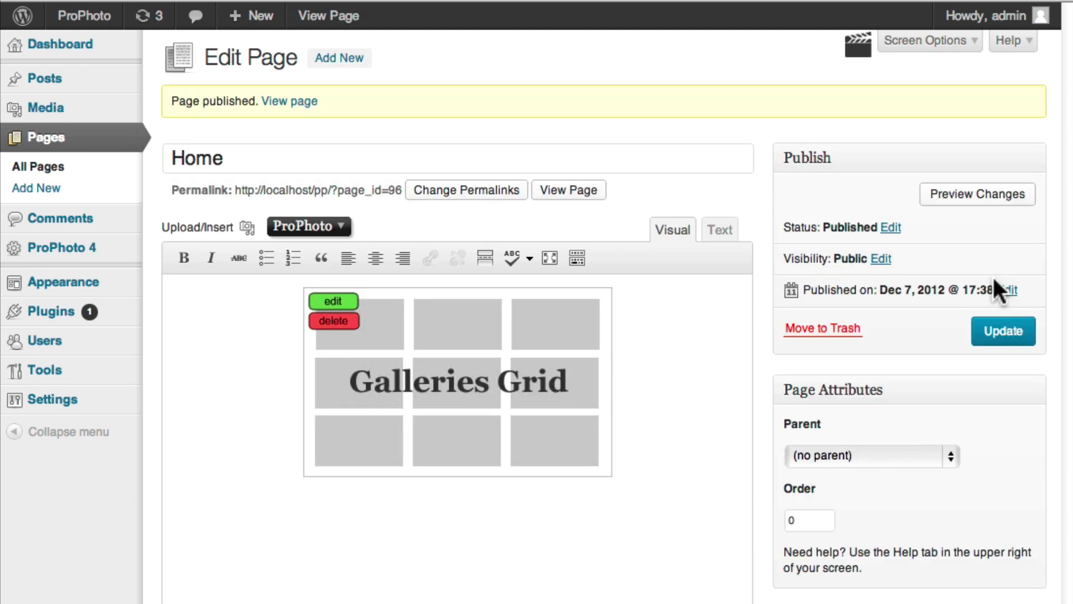
# Step: Reveal the Discussion panel, uncheck Allow comments on the Home page, and update it
pyautogui.click(953, 42)
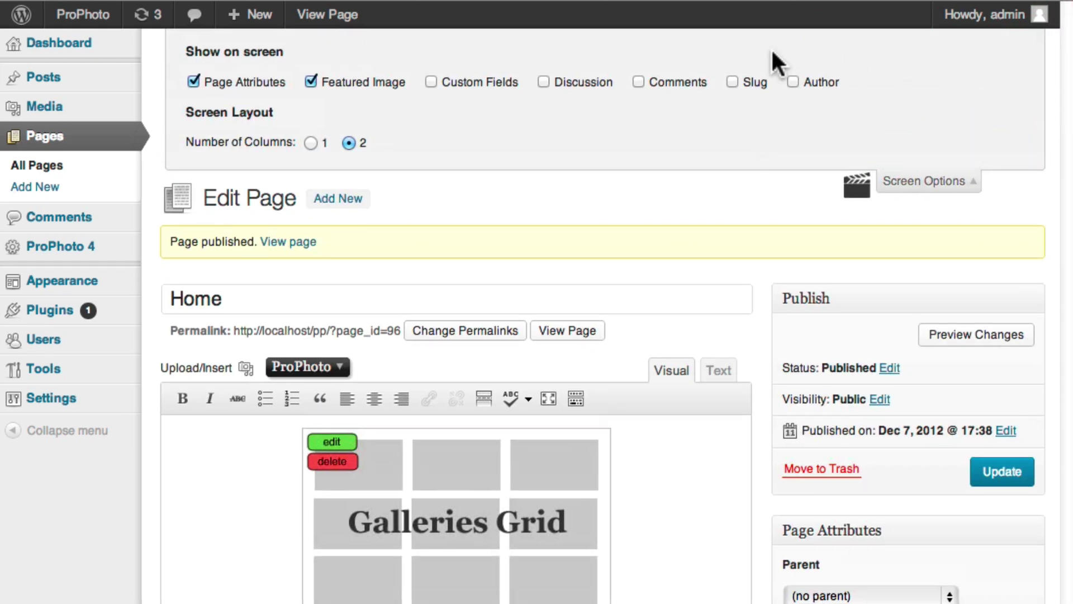
pyautogui.click(541, 81)
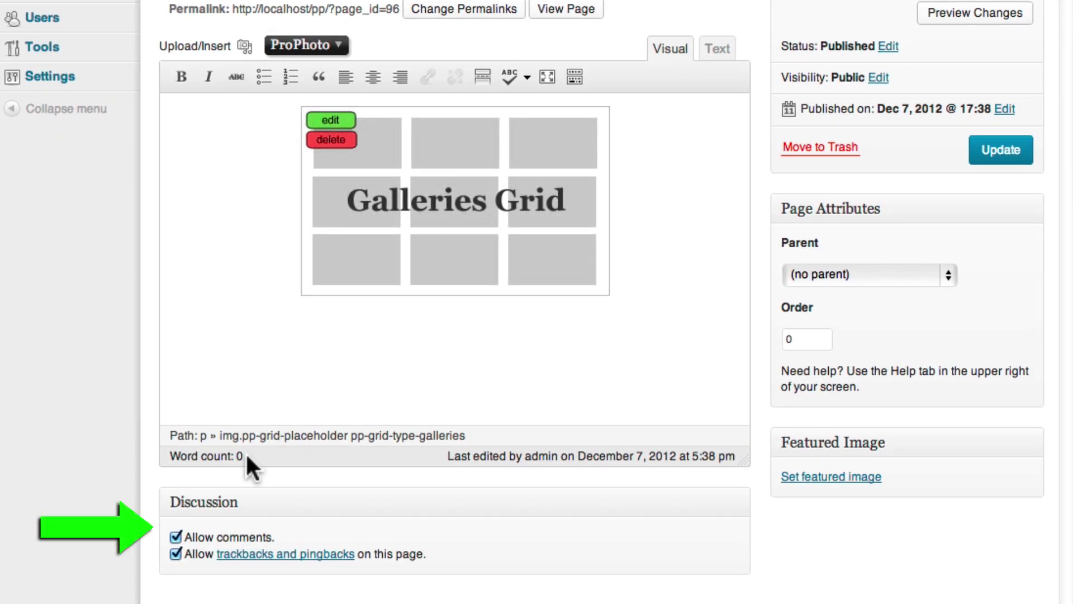
pyautogui.click(176, 536)
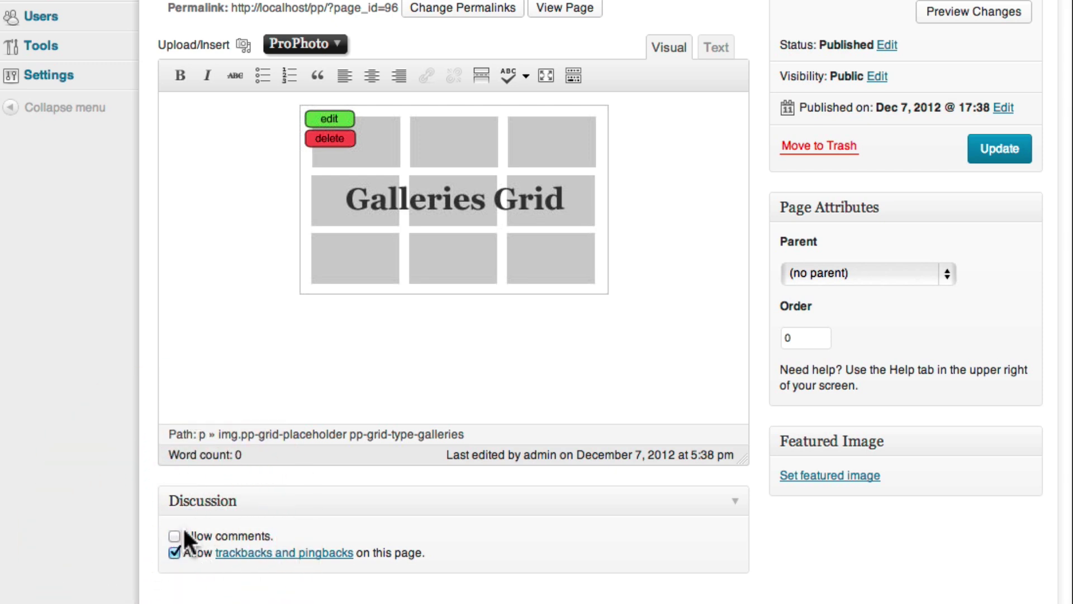
pyautogui.click(1000, 157)
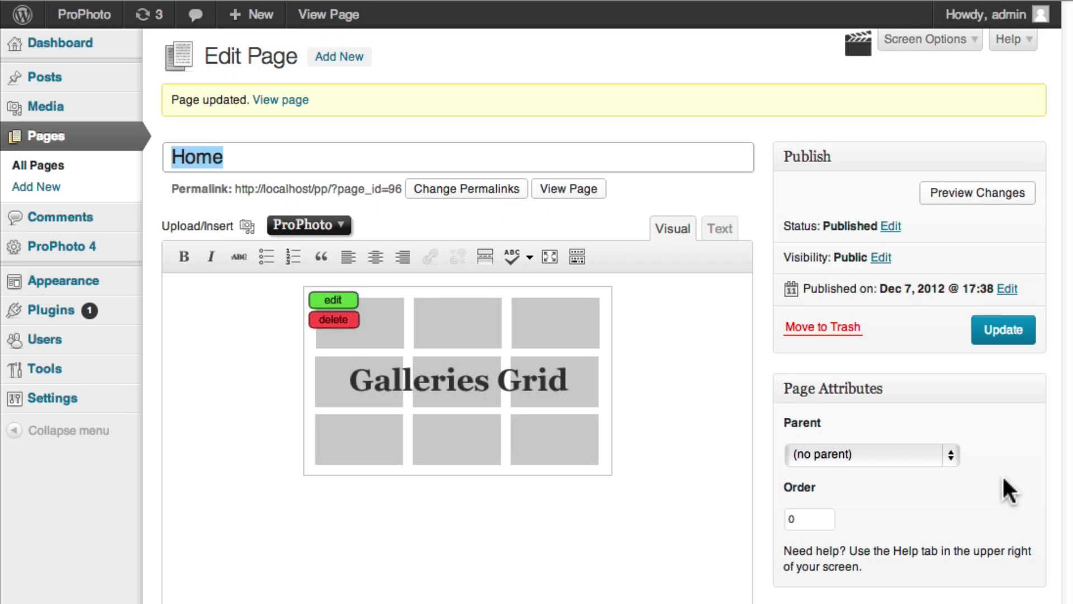
# Step: Set Reading to a static page: Front page 'Home', Posts page 'Blog', and save
pyautogui.moveTo(67, 401)
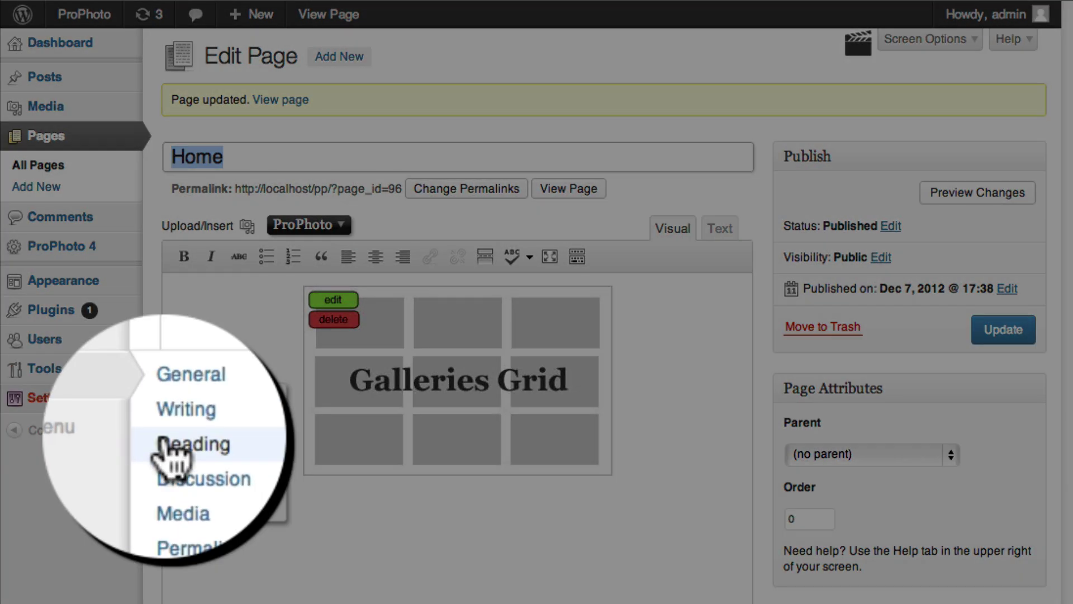
pyautogui.click(167, 442)
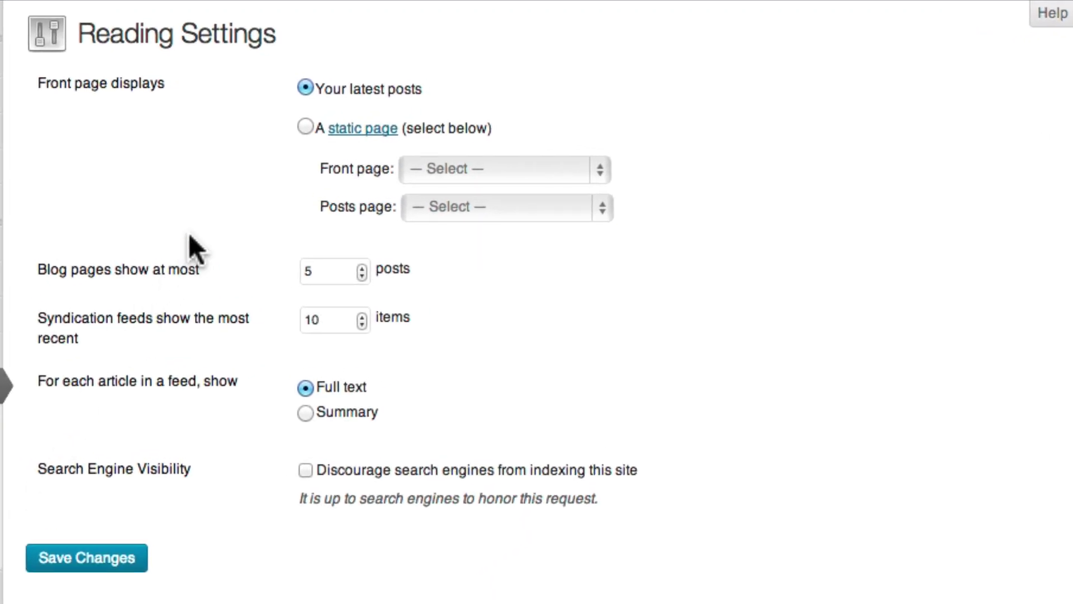
pyautogui.click(303, 126)
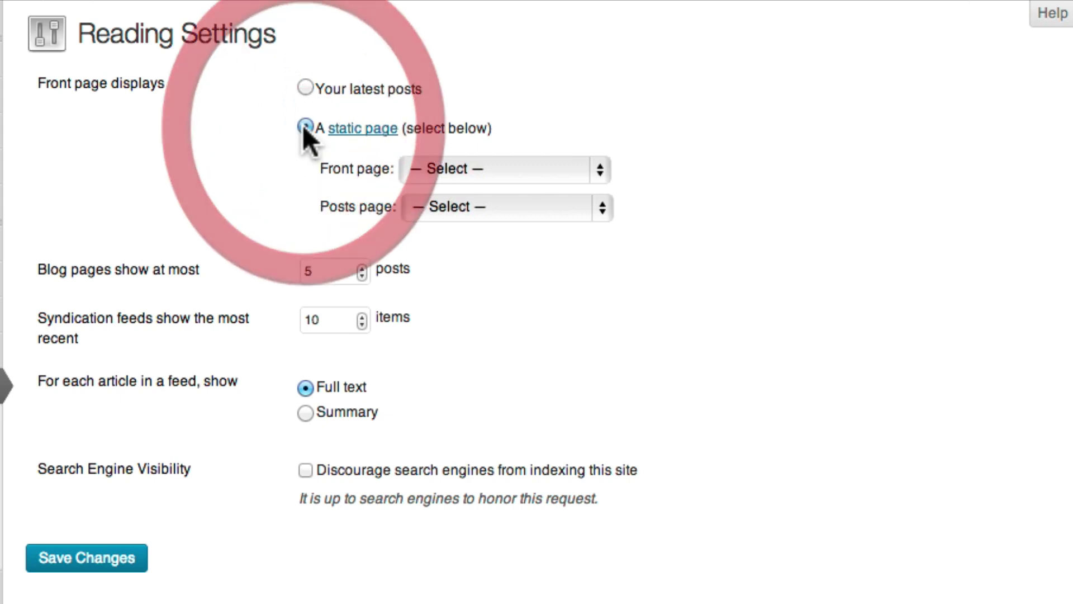
pyautogui.click(442, 166)
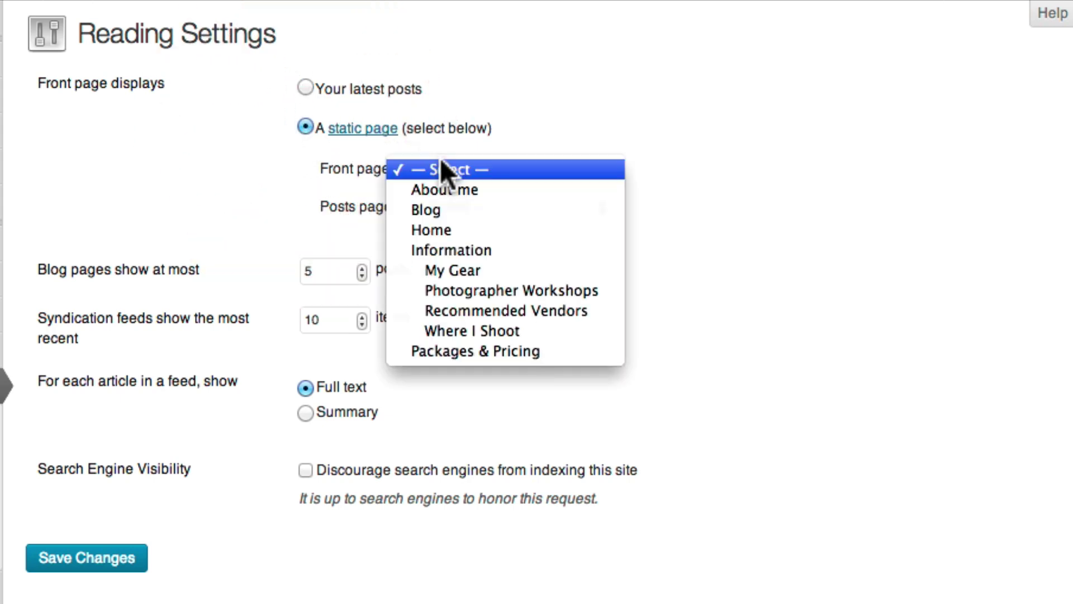
pyautogui.click(426, 229)
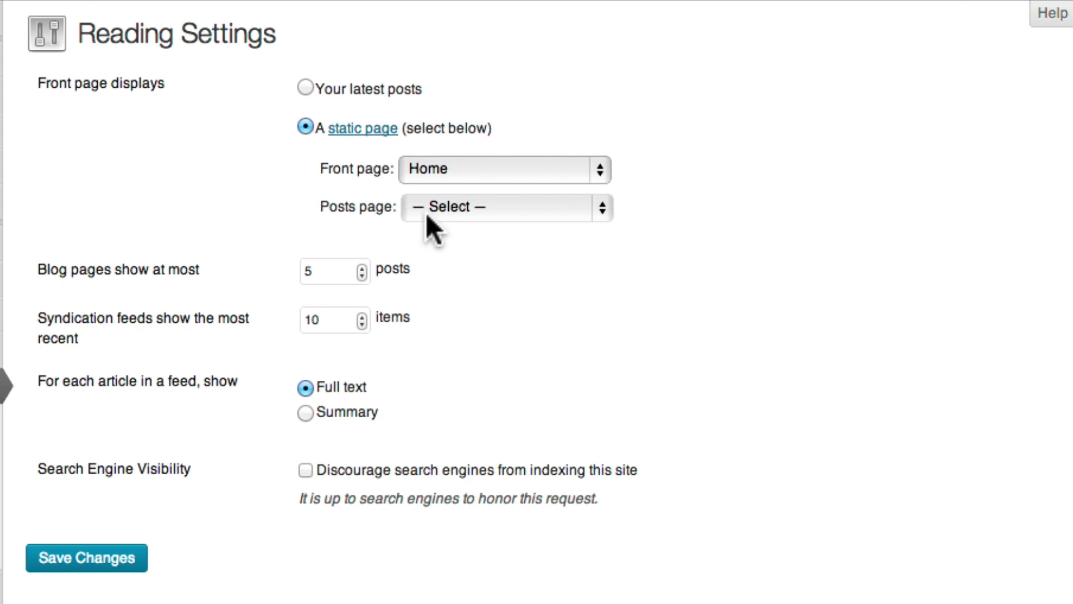
pyautogui.click(426, 214)
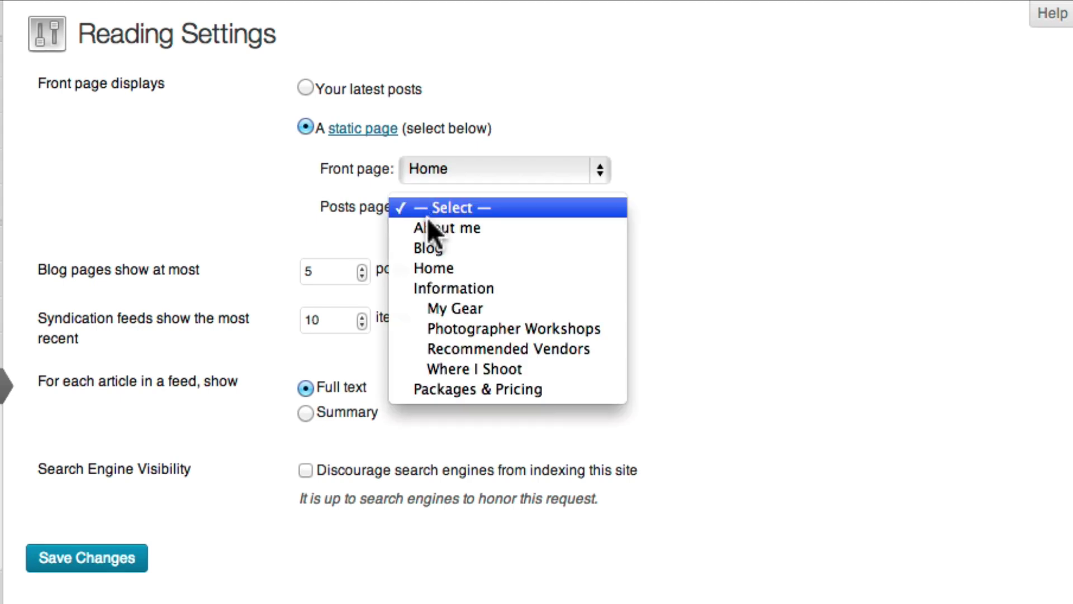
pyautogui.click(425, 243)
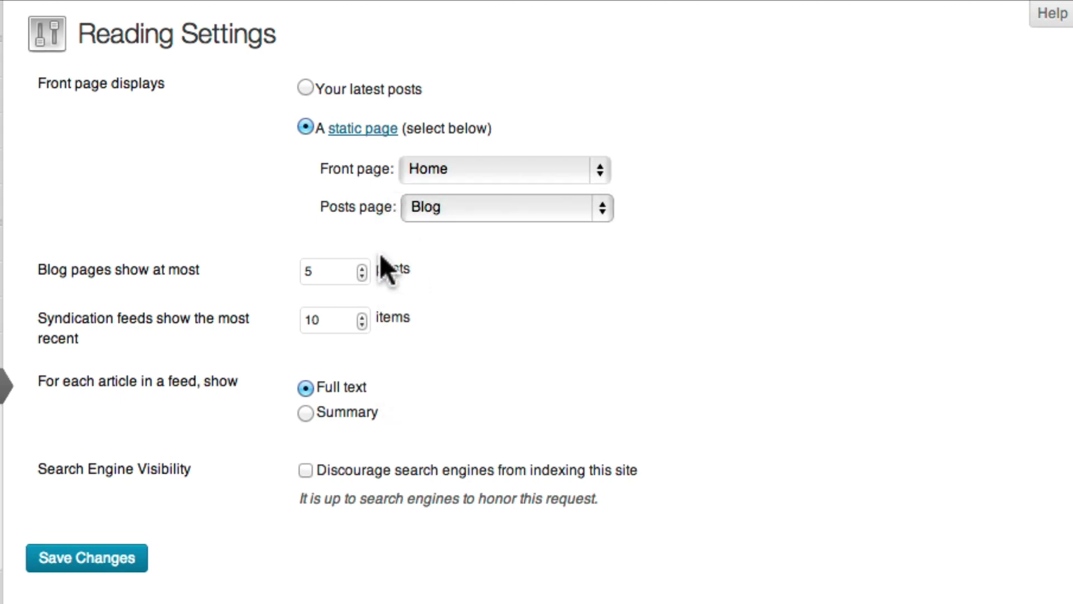
pyautogui.click(108, 557)
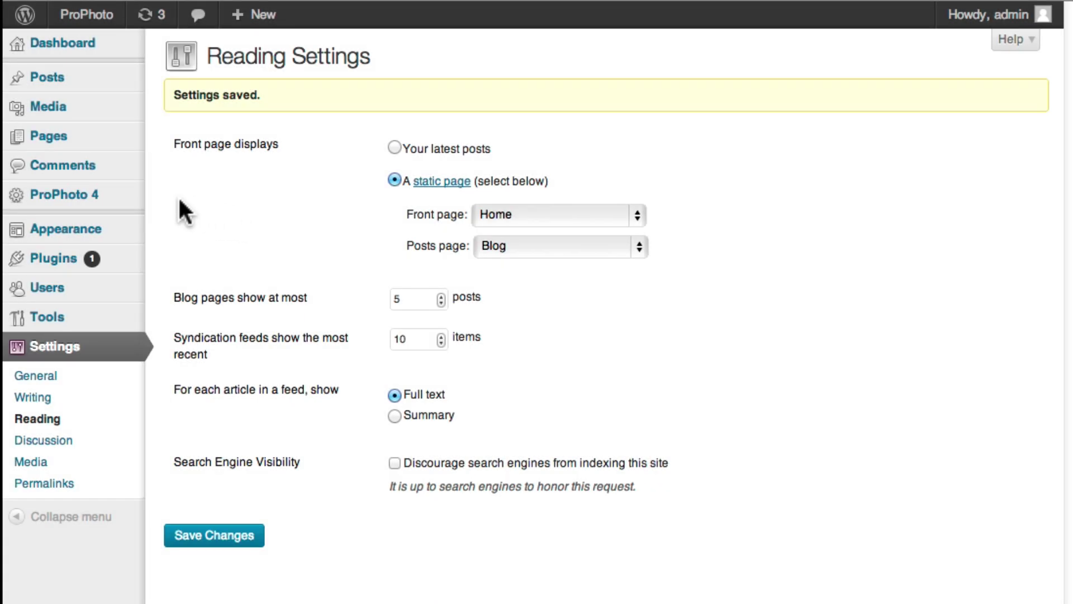
# Step: Add a menu item linking internally to the Blog page, labelled 'Blog', and save it
pyautogui.moveTo(124, 199)
pyautogui.click(180, 194)
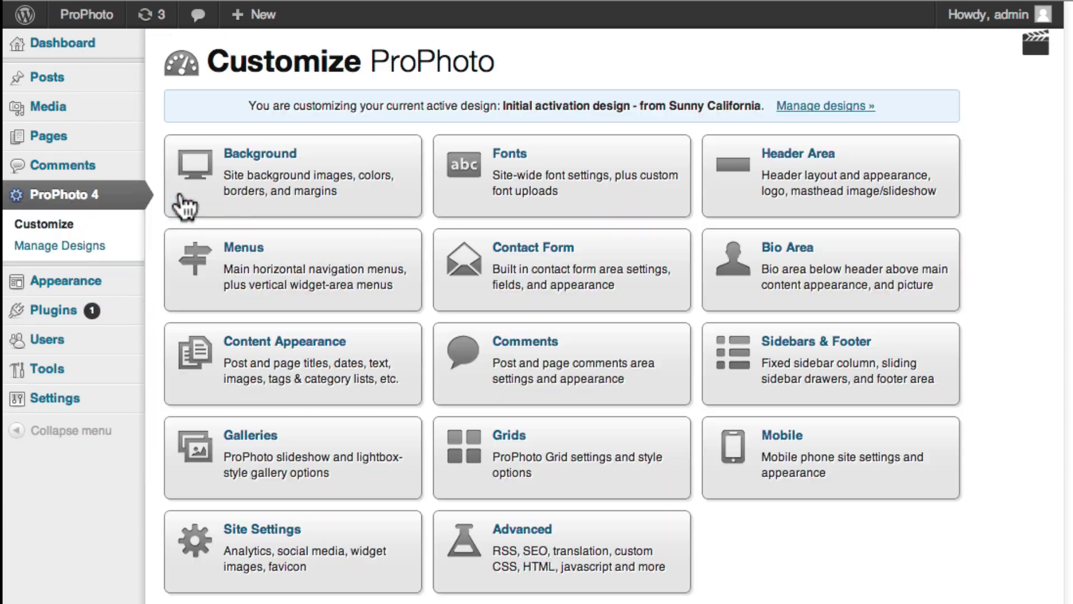
pyautogui.click(241, 267)
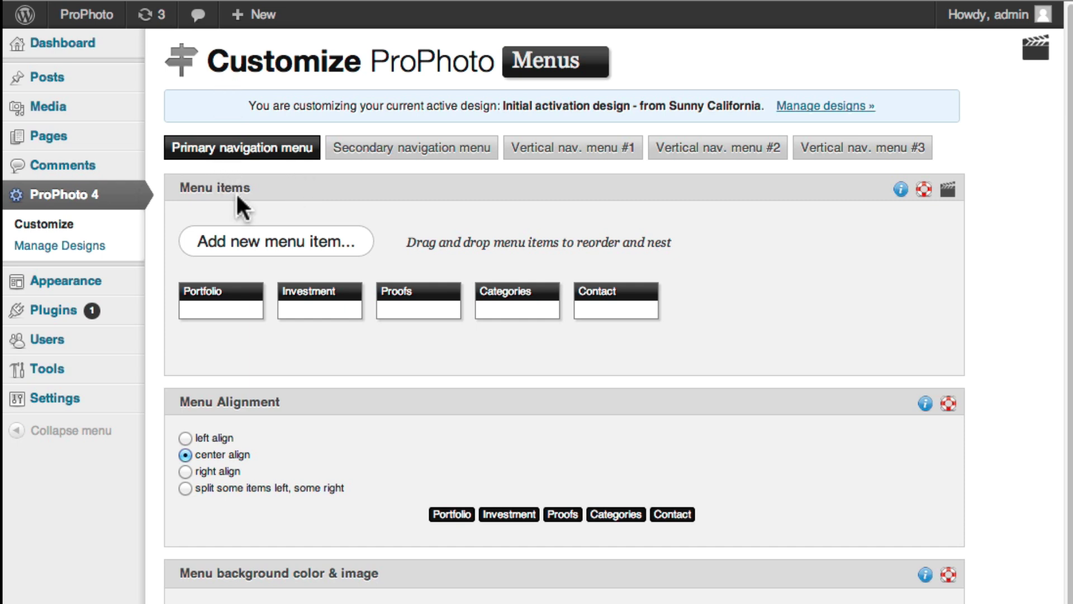
pyautogui.click(246, 234)
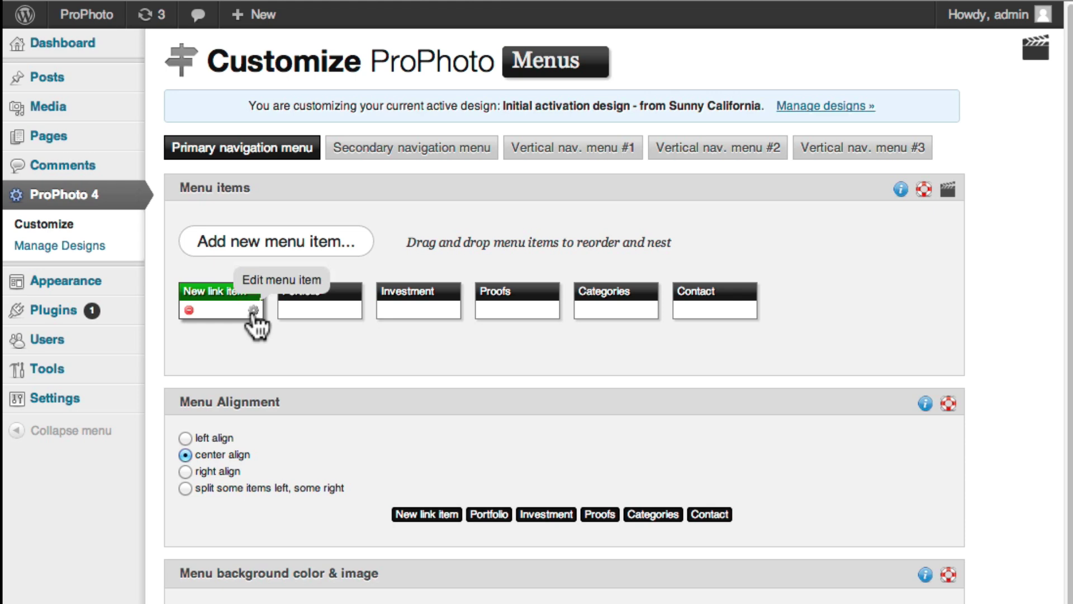
pyautogui.click(254, 311)
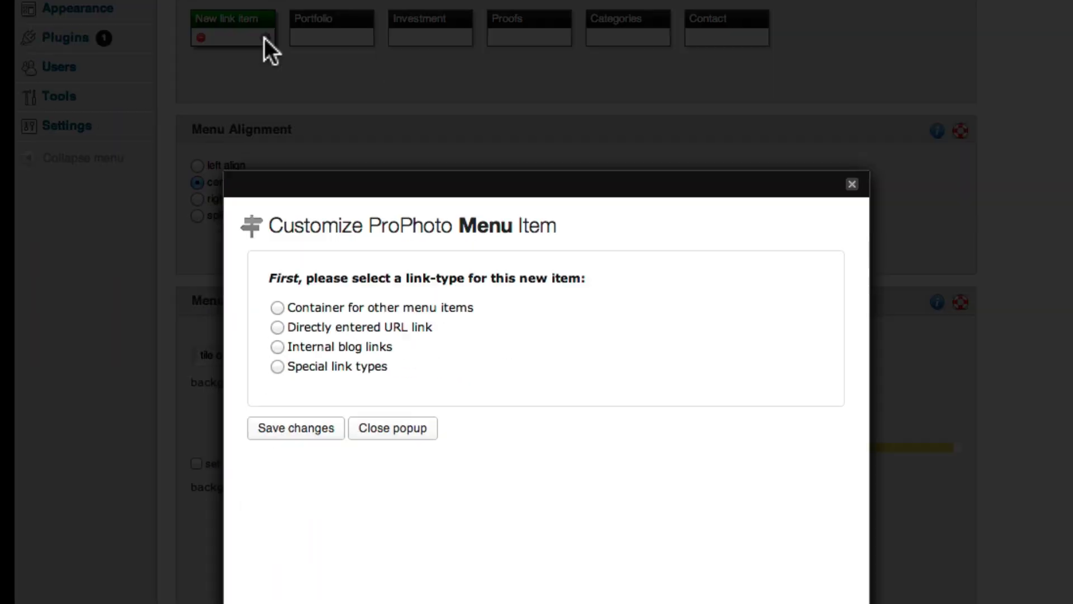
pyautogui.click(286, 183)
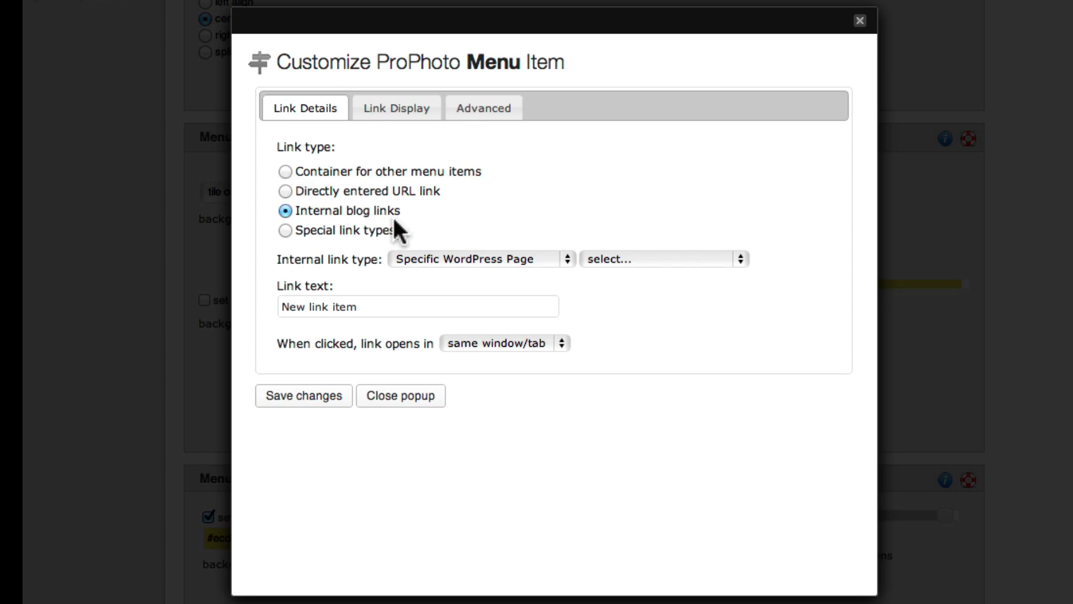
pyautogui.click(651, 260)
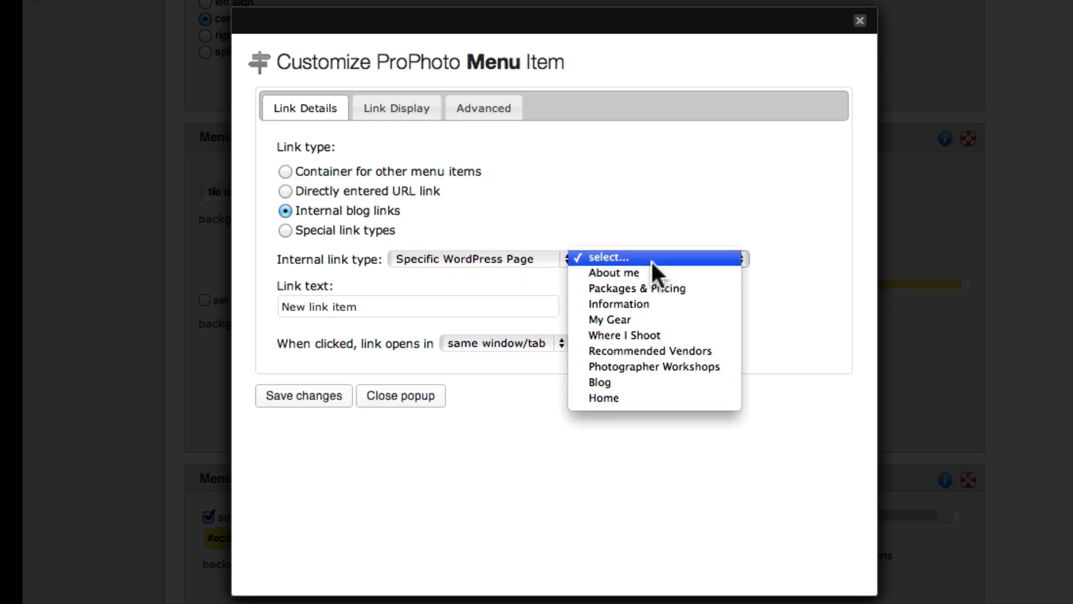
pyautogui.click(652, 384)
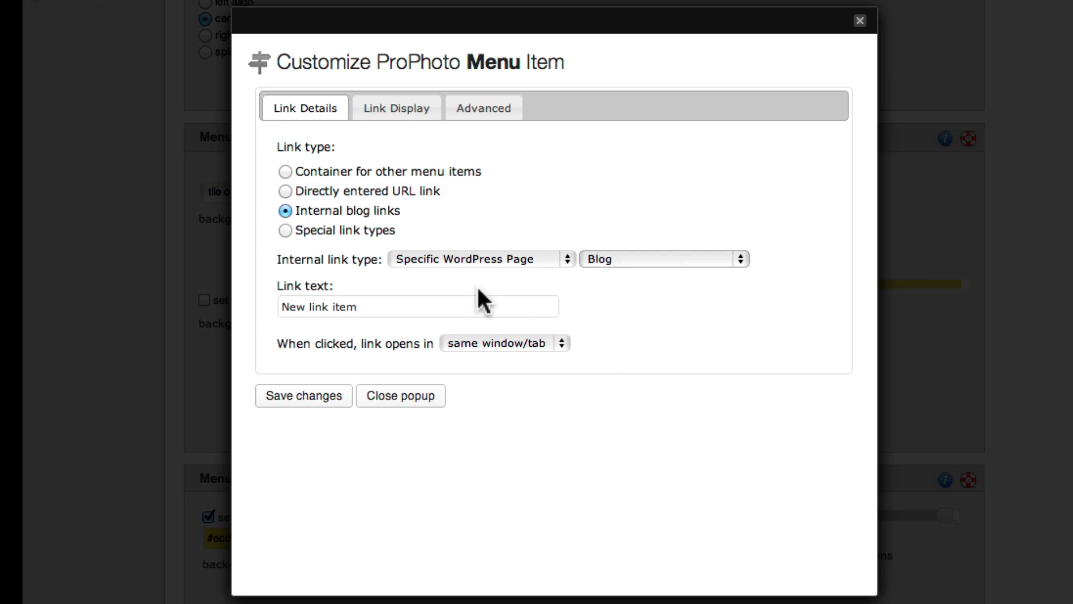
pyautogui.click(418, 307)
pyautogui.press('super+a')
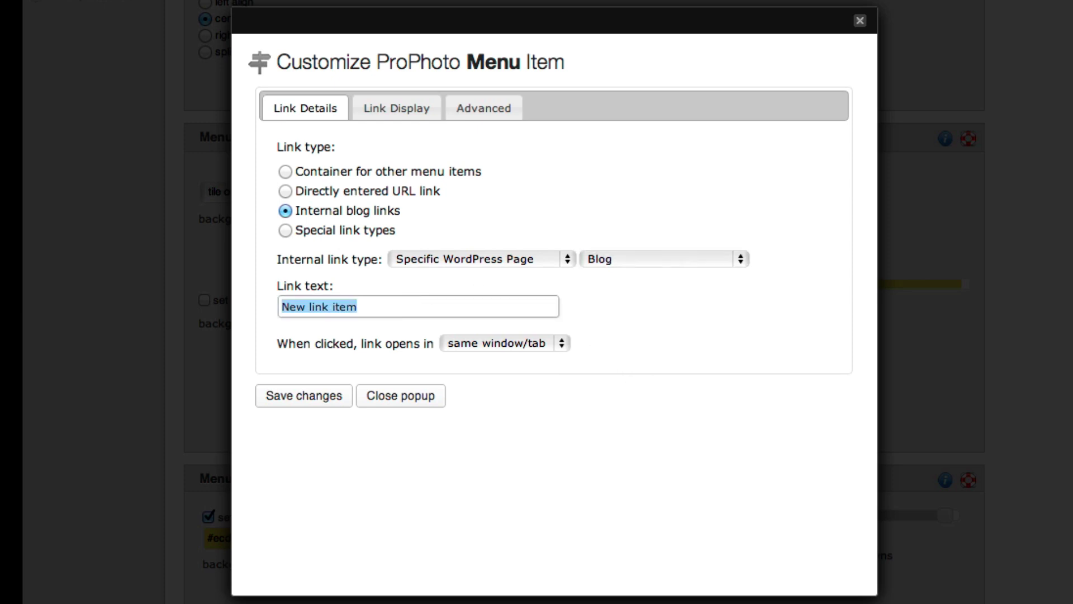
pyautogui.write('Blog')
pyautogui.click(335, 396)
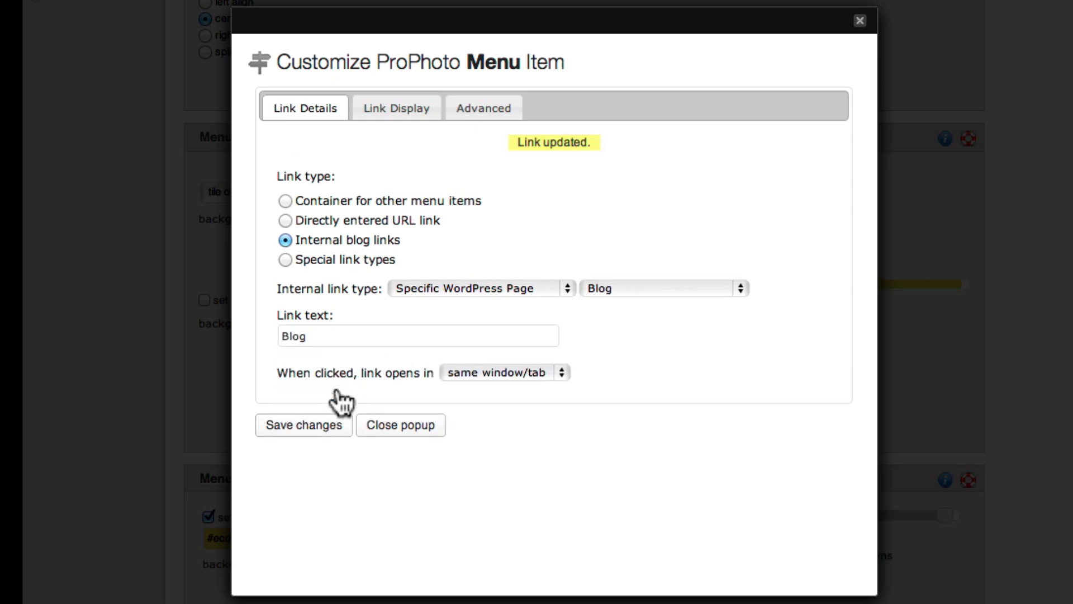
pyautogui.click(408, 425)
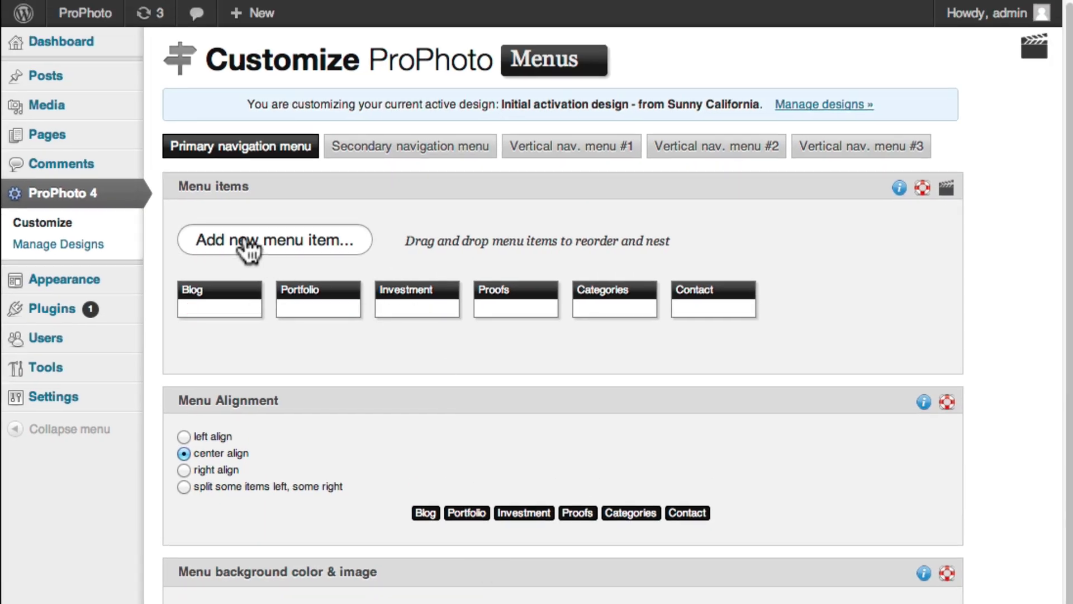
# Step: Add a second menu item linking internally to the Home page, labelled 'Home', and save it
pyautogui.click(245, 241)
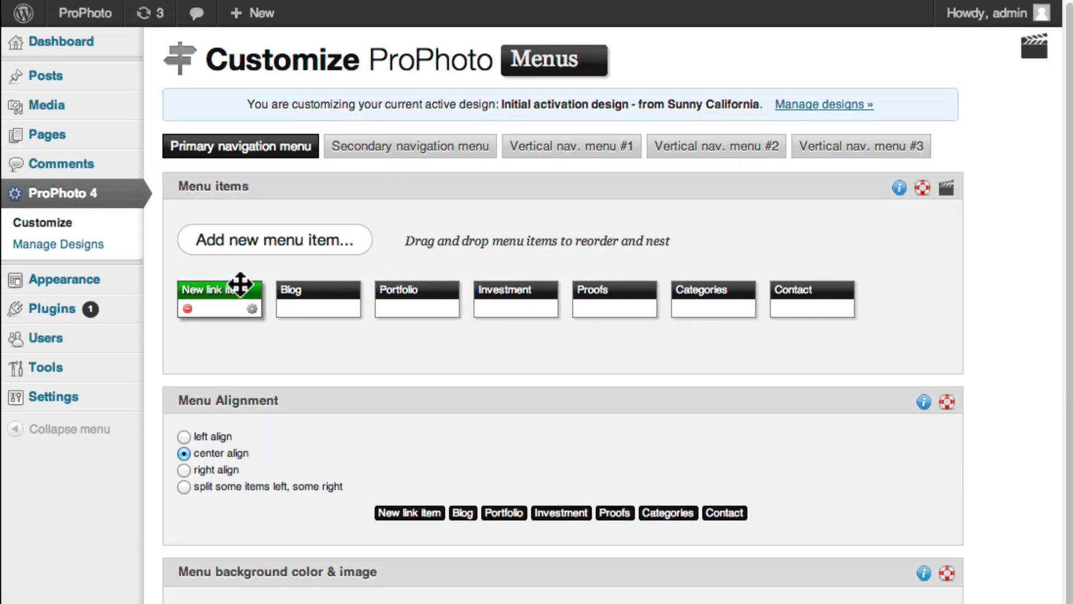
pyautogui.click(252, 310)
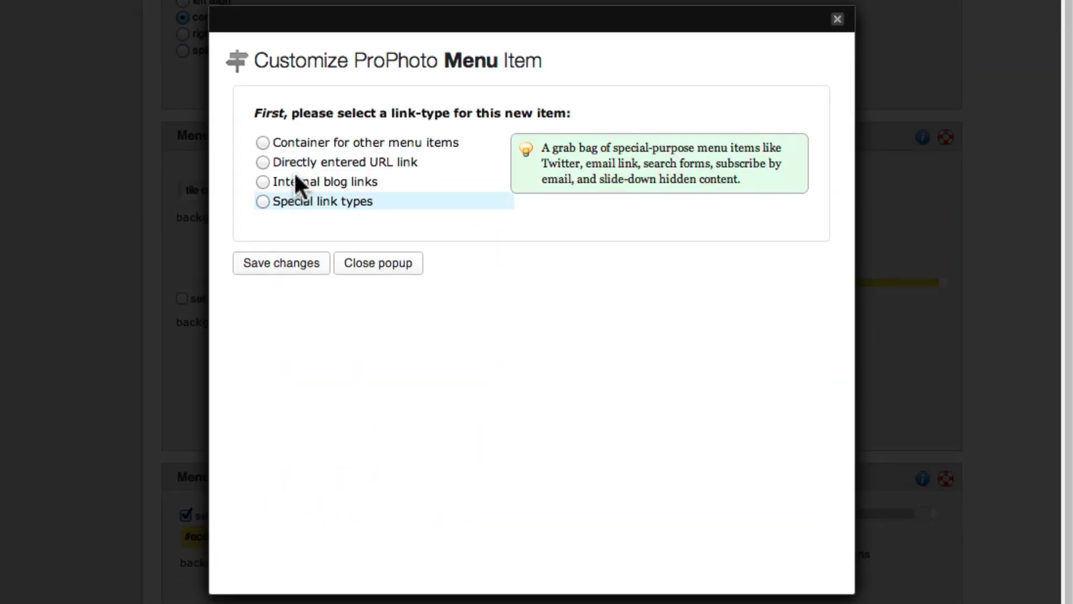
pyautogui.click(296, 178)
pyautogui.click(570, 257)
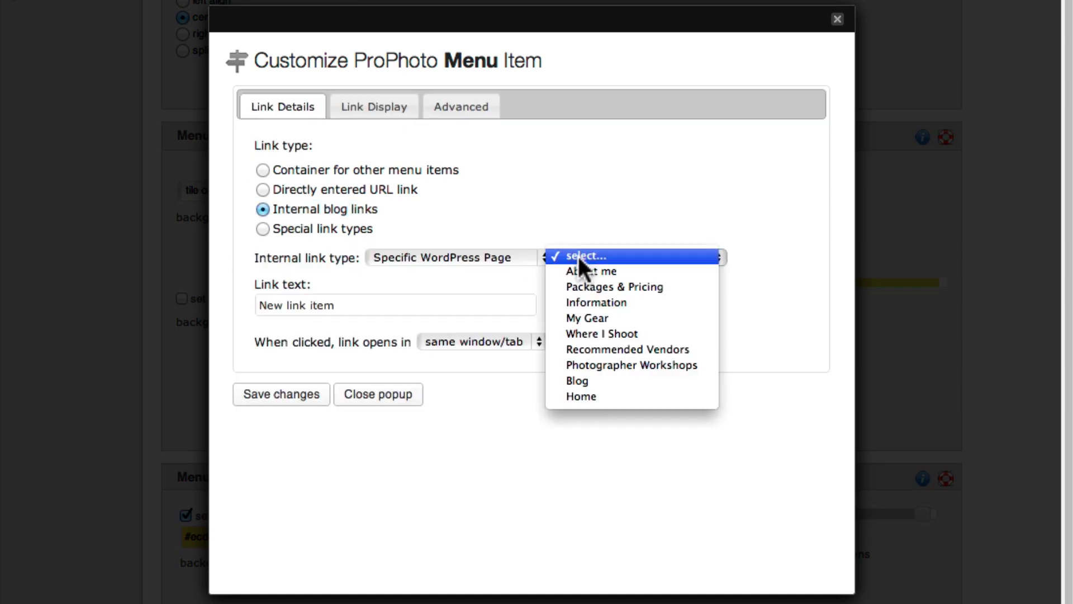
pyautogui.click(593, 392)
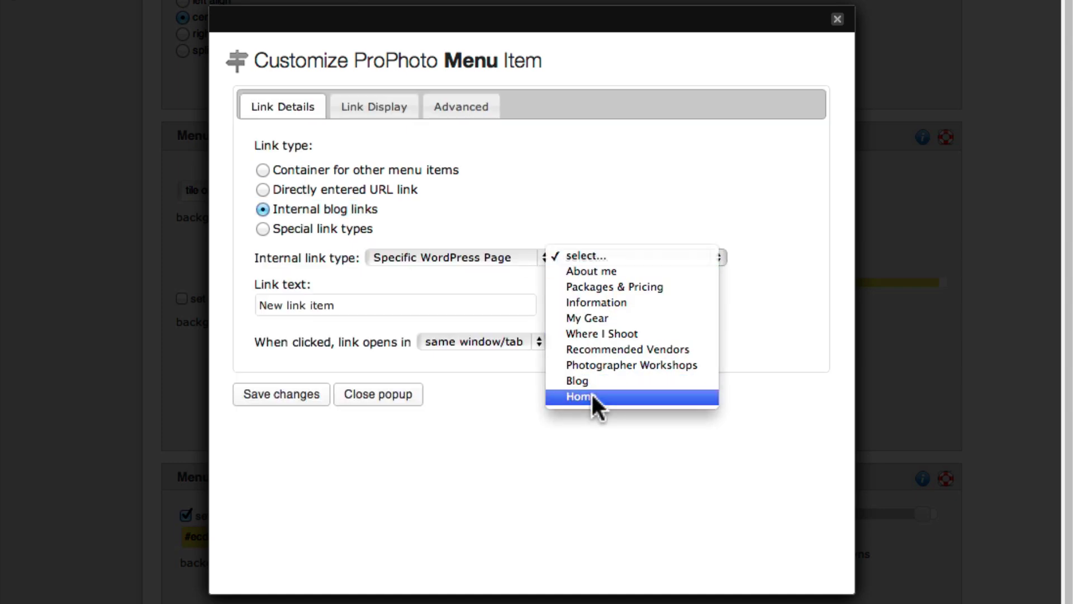
pyautogui.click(379, 302)
pyautogui.press('super+a')
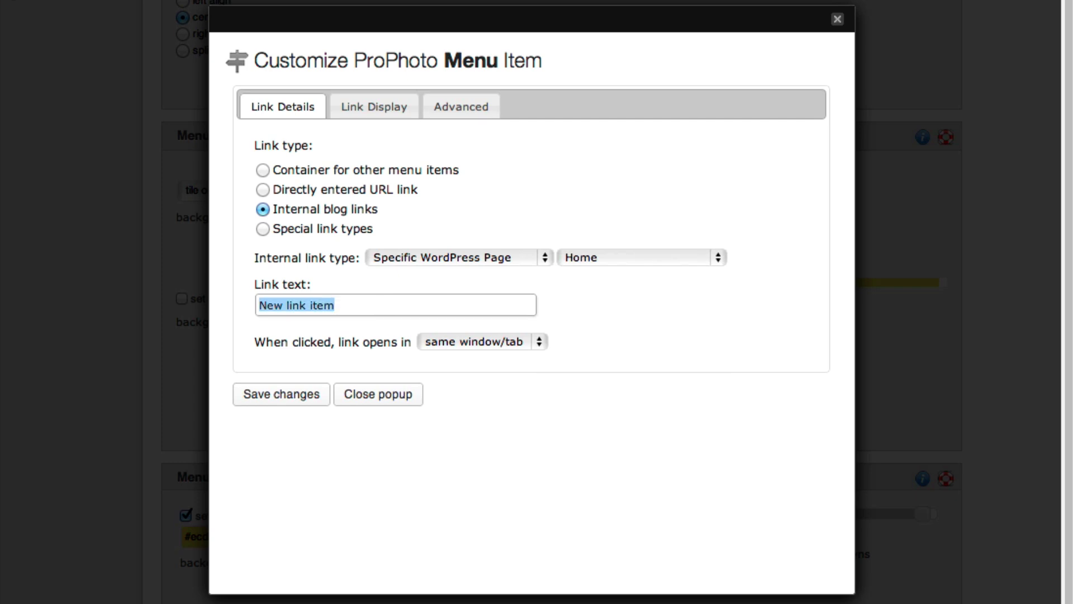
pyautogui.write('Home')
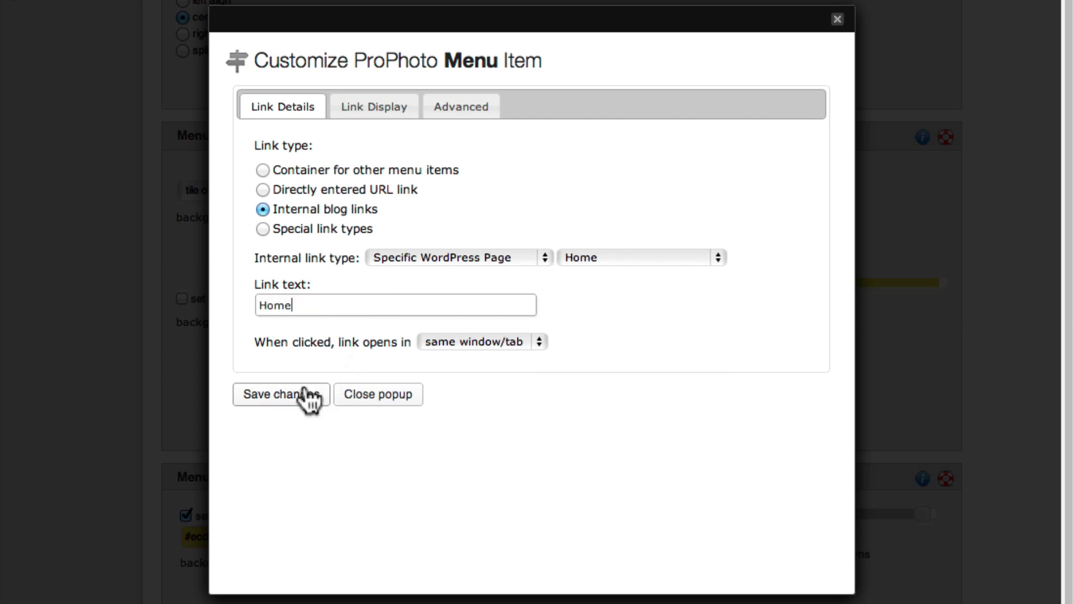
pyautogui.click(309, 398)
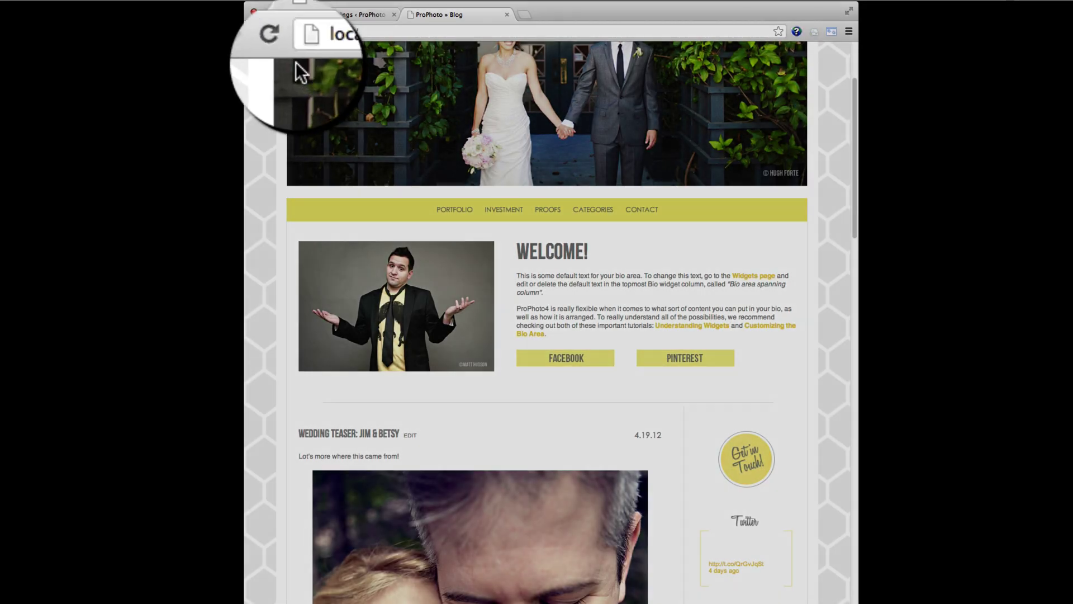
# Step: Reload the site in Chrome to view the new Home front page
pyautogui.click(286, 32)
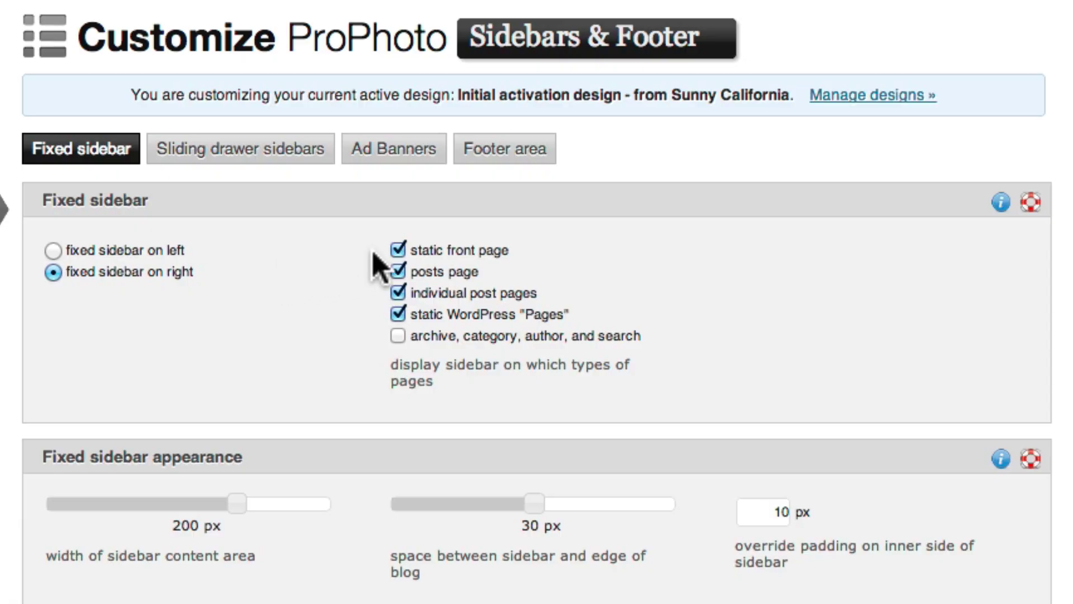
# Step: Uncheck 'static front page' for the fixed sidebar, then go to the Advanced customization settings
pyautogui.click(397, 250)
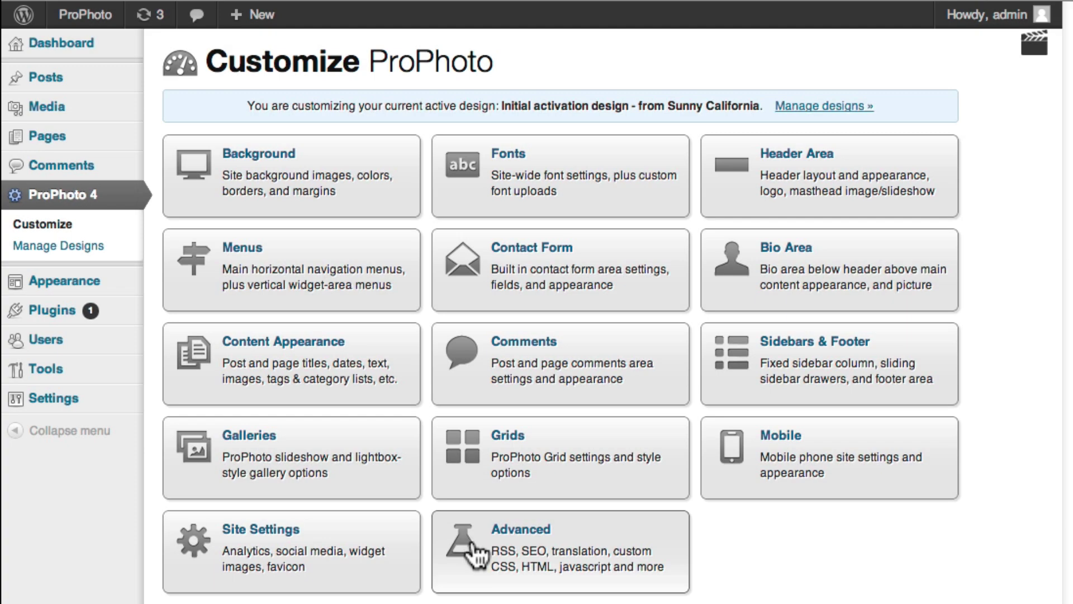
pyautogui.click(481, 548)
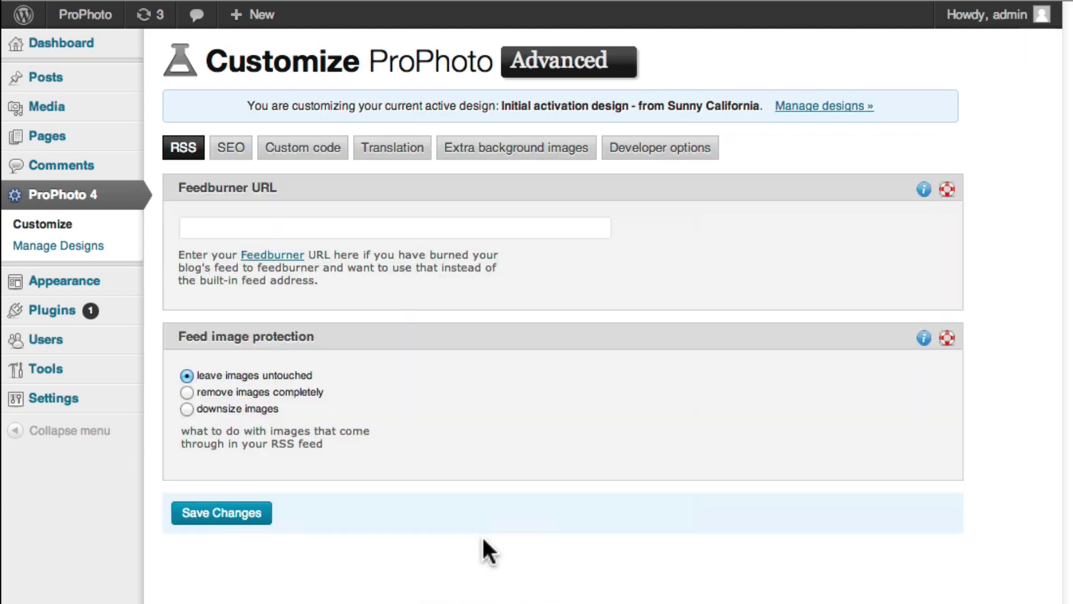
# Step: Paste 'body.home .article-header {display: none;}' into the Custom CSS box under Custom code
pyautogui.click(310, 148)
pyautogui.click(335, 280)
pyautogui.write('body.home .article-header {display: none;}  /* removes the page title from the home page */')
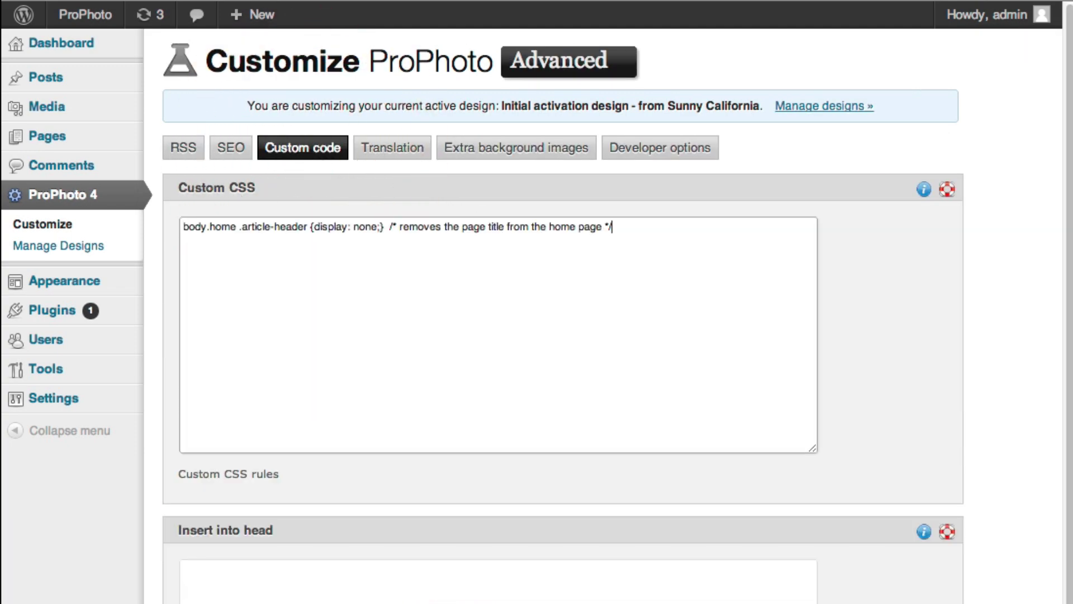